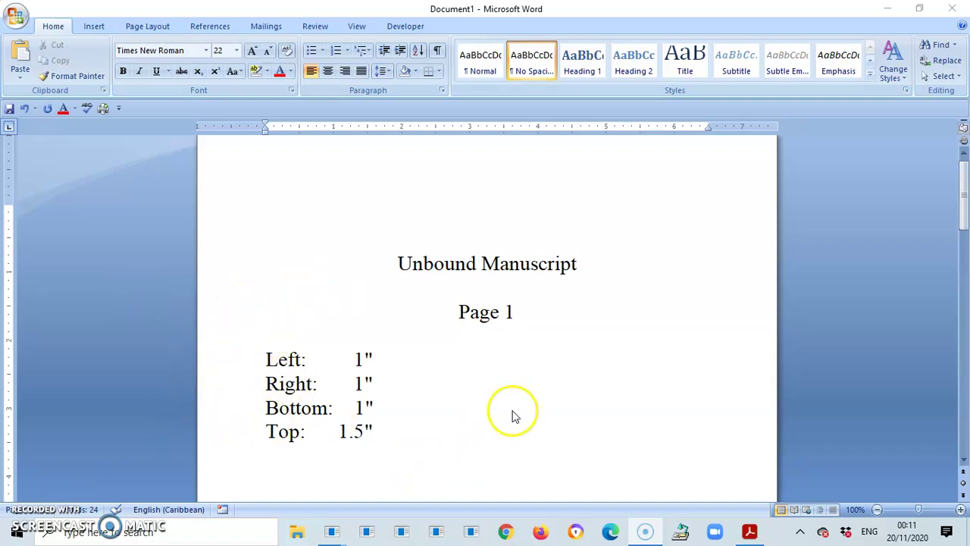
Open the custom margin settings for the Unbound Manuscript document and move the dialog clear of the margin notes.
mouse_move(964, 192)
left_mouse_down()
mouse_move(965, 371)
mouse_move(956, 203)
left_mouse_up()
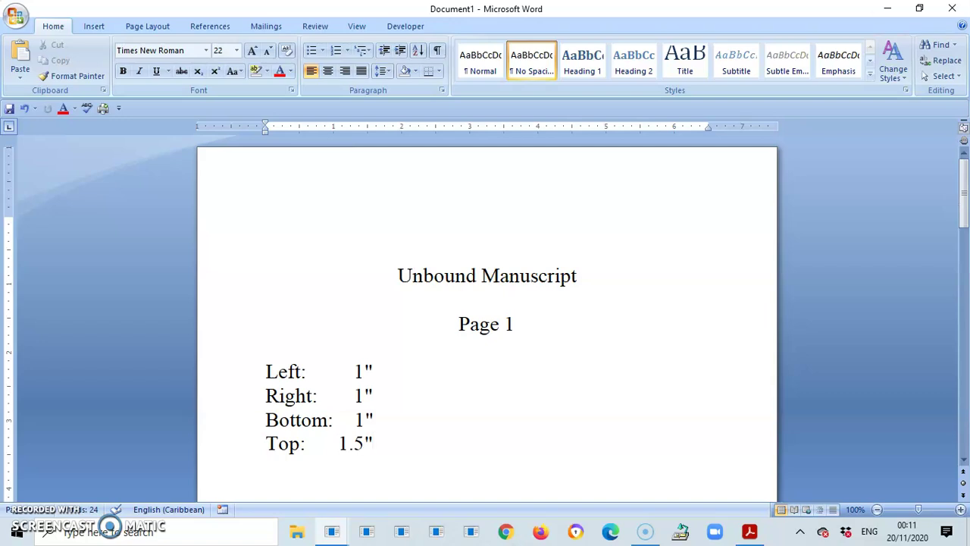
left_click(535, 74)
left_click(146, 29)
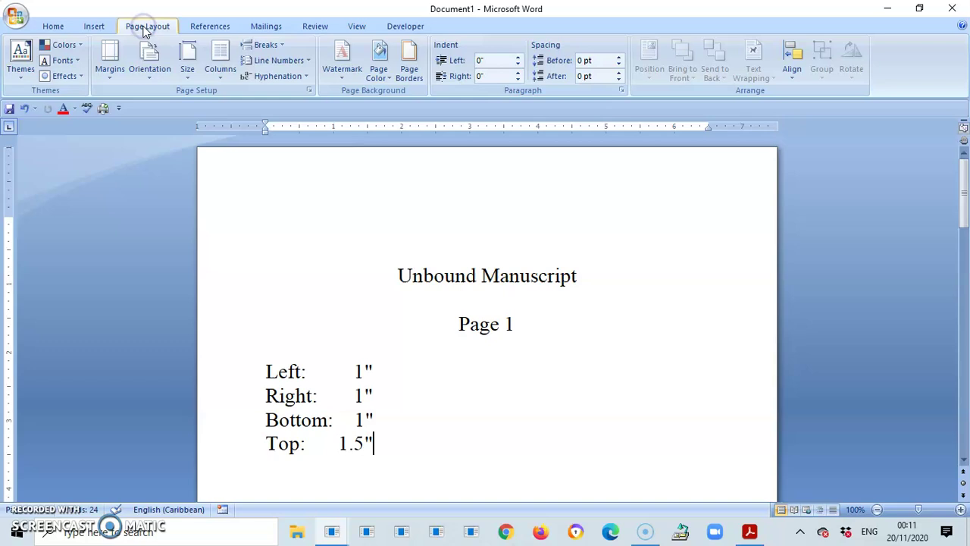
left_click(110, 76)
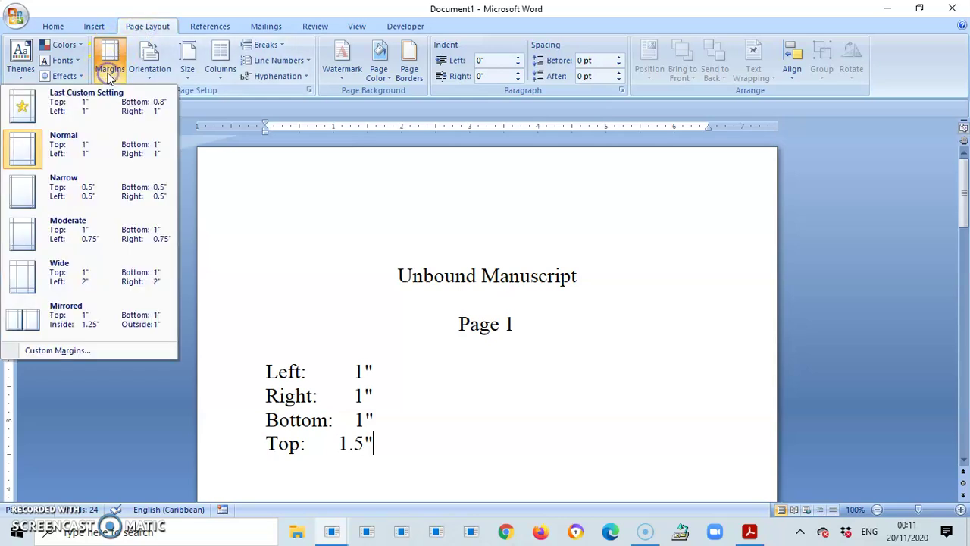
left_click(73, 352)
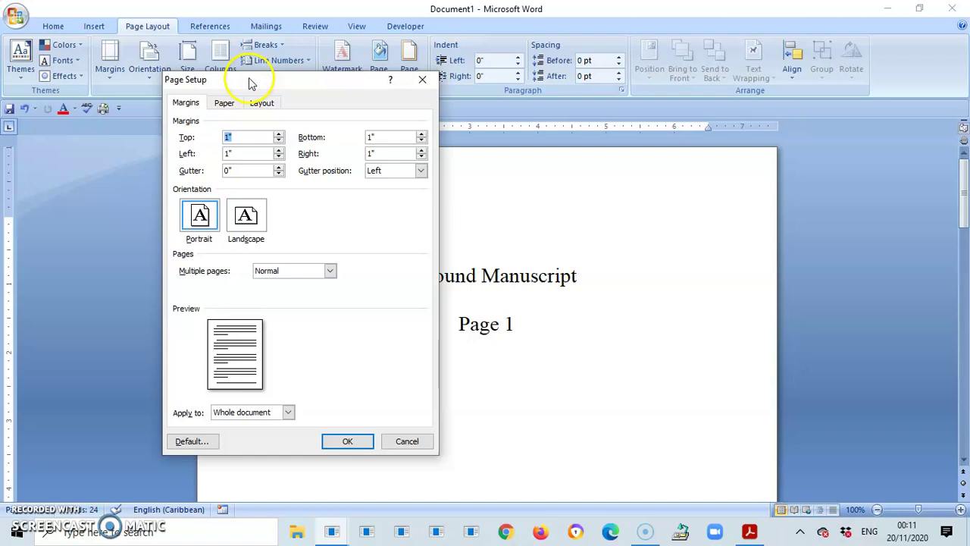
left_click_drag(252, 82, 670, 61)
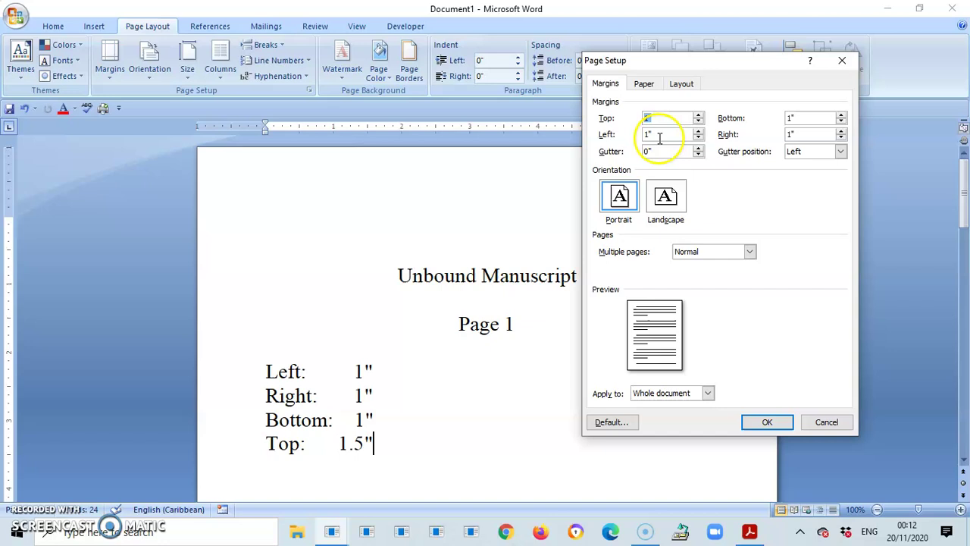
Set the Unbound Manuscript's top margin to 1.5" and apply it to the whole document.
left_click(810, 121)
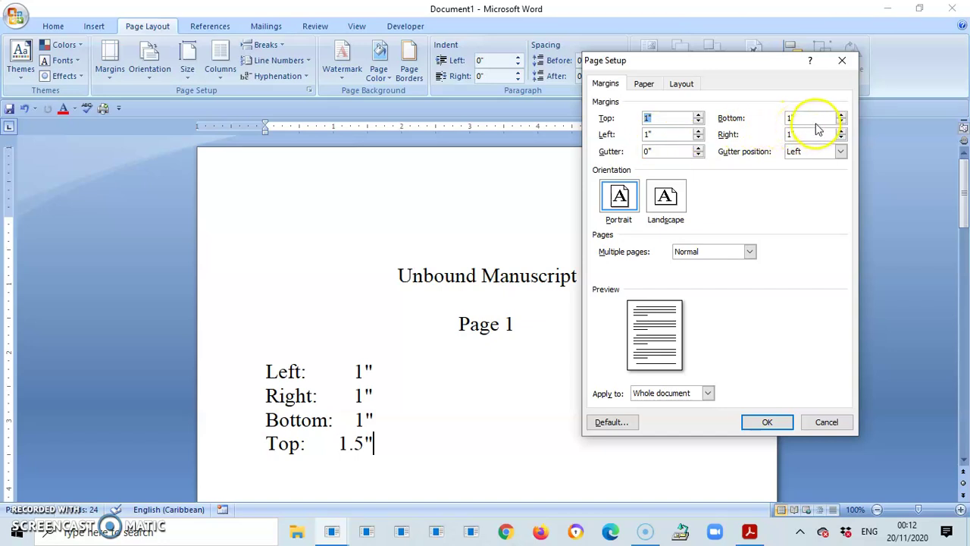
left_click(699, 115)
left_click(699, 114)
left_click(699, 115)
left_click(699, 115)
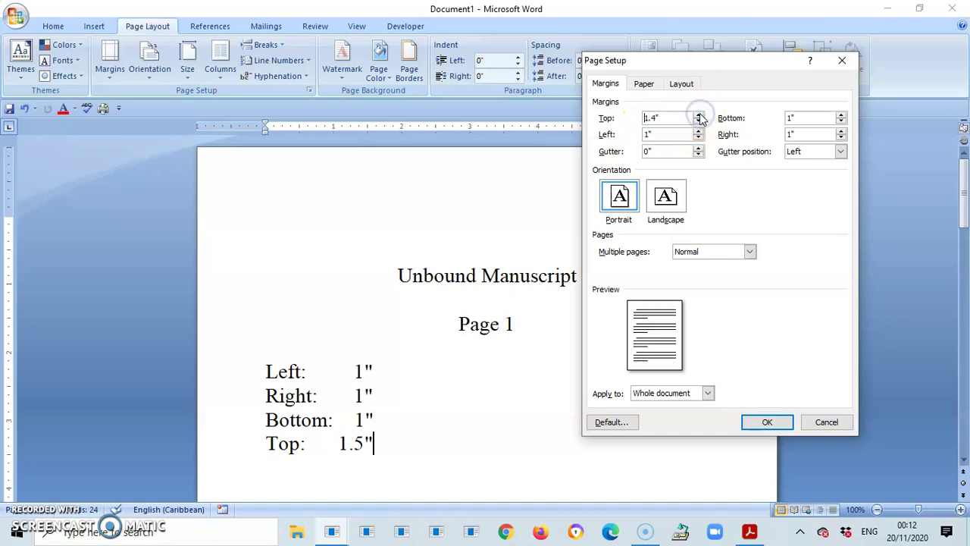
left_click(699, 114)
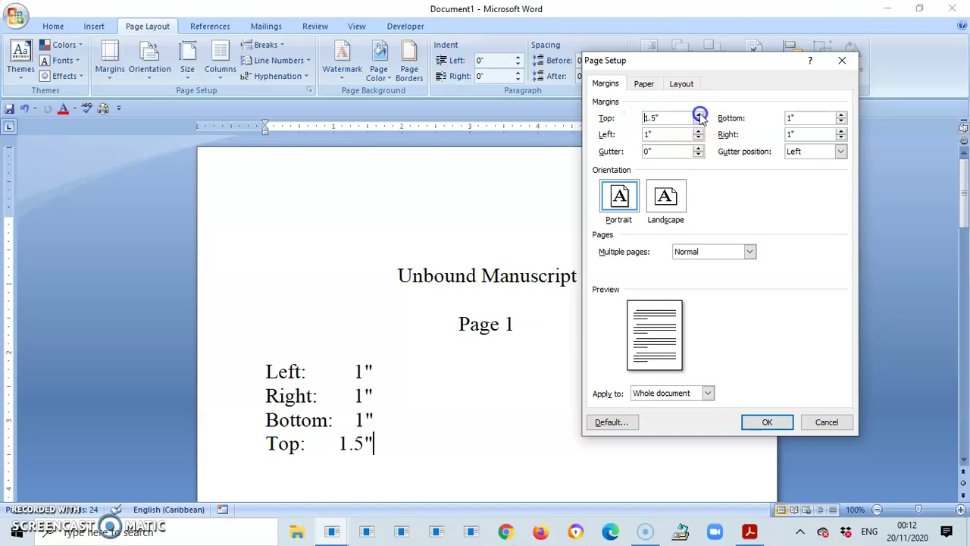
left_click(667, 198)
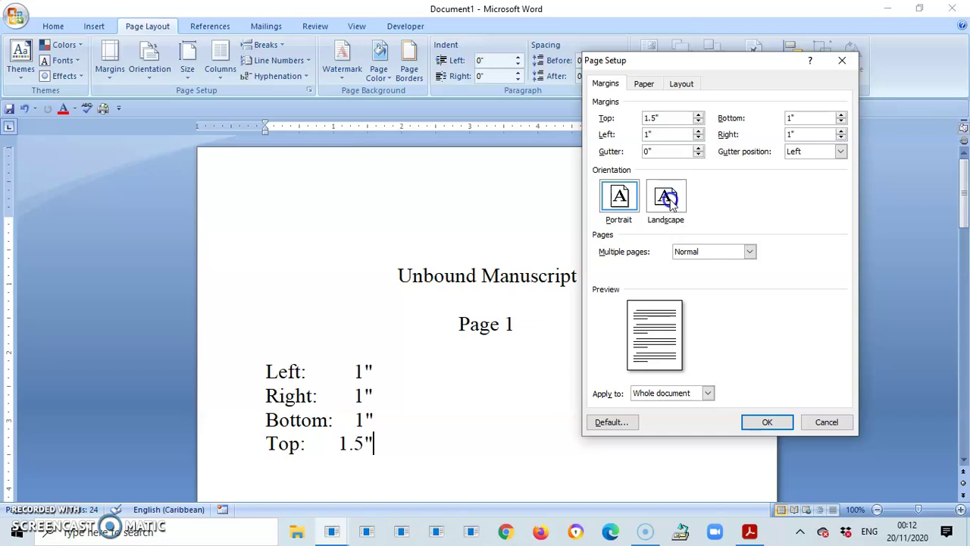
left_click(709, 393)
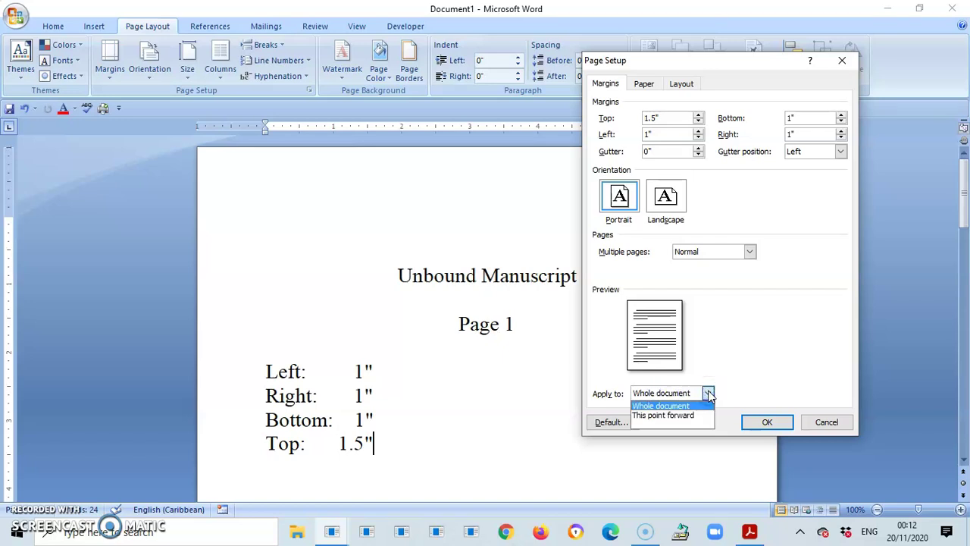
left_click(709, 392)
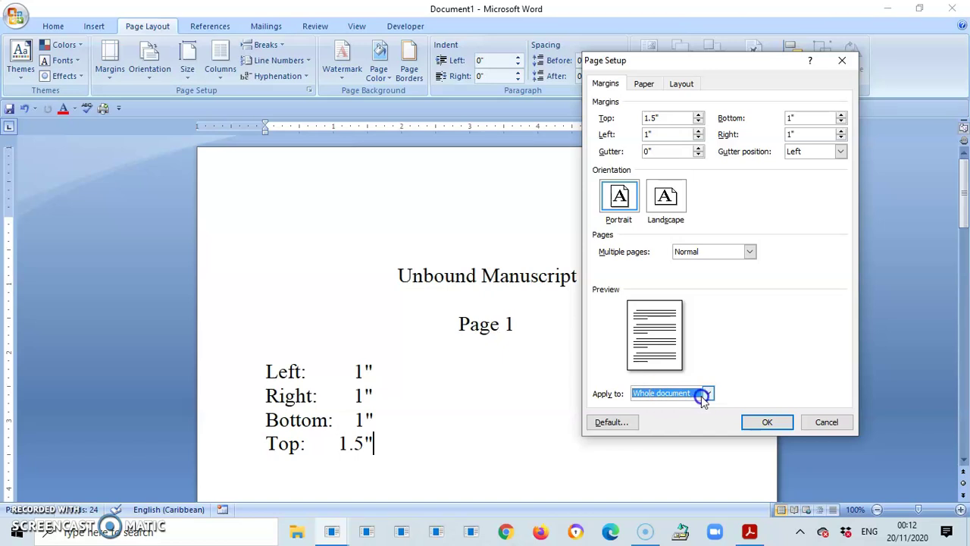
left_click(767, 423)
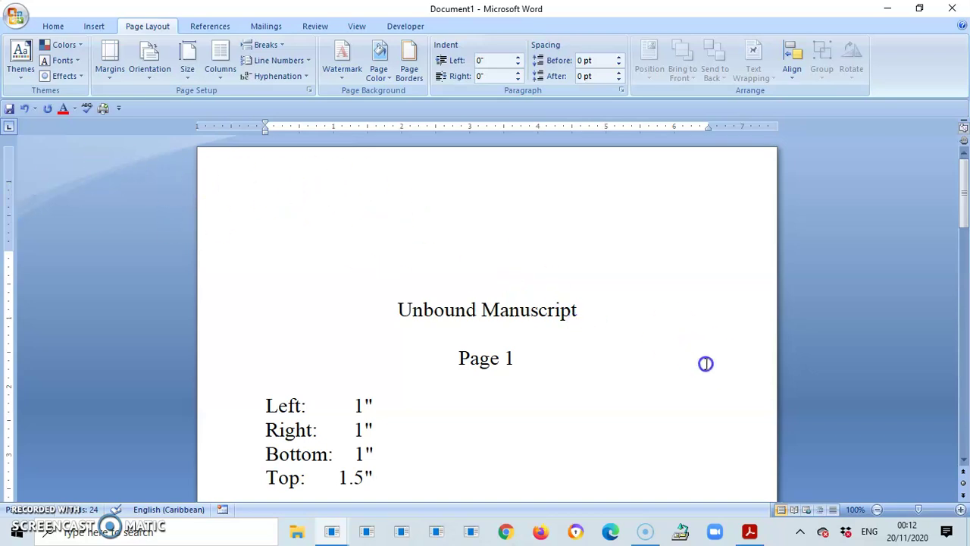
Place the insertion point at the start of page 2, above the Unbound Manuscript heading.
left_click(962, 210)
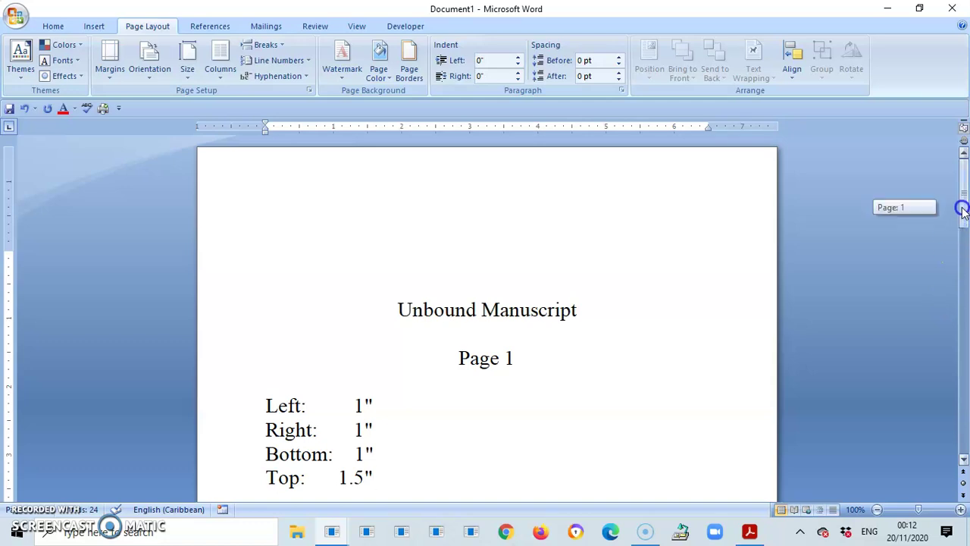
left_click_drag(963, 210, 965, 338)
left_click(452, 303)
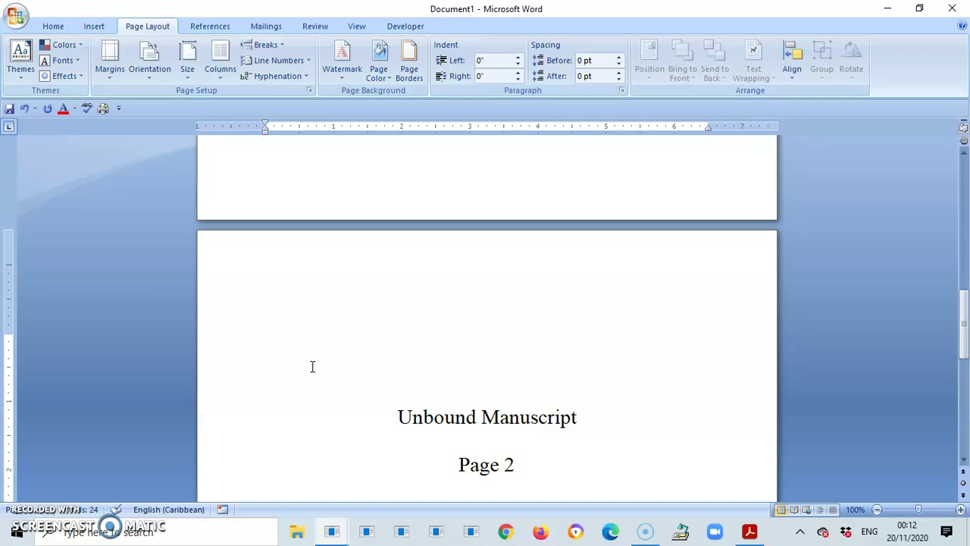
left_click(277, 349)
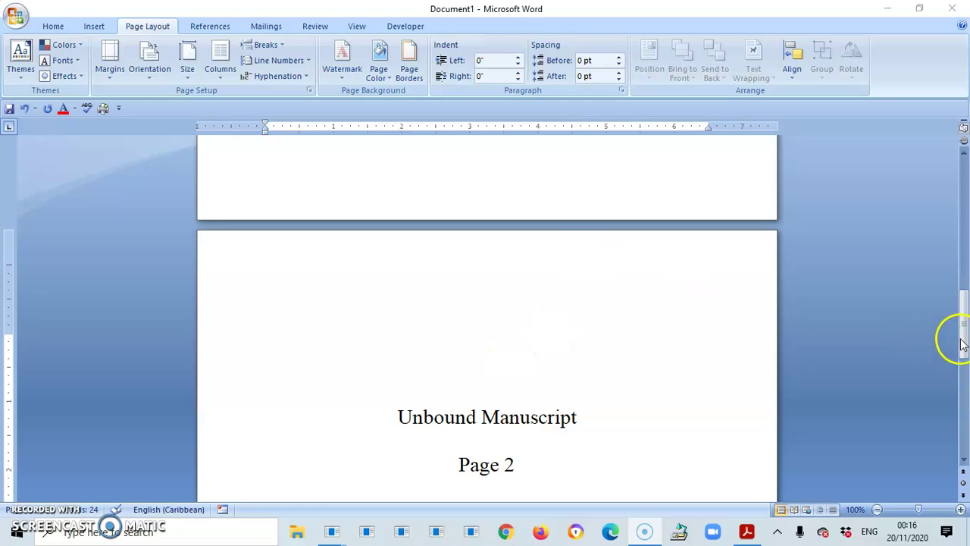
Set a custom top margin of 1" for page 2 and apply it from this point forward.
left_click_drag(961, 340, 962, 362)
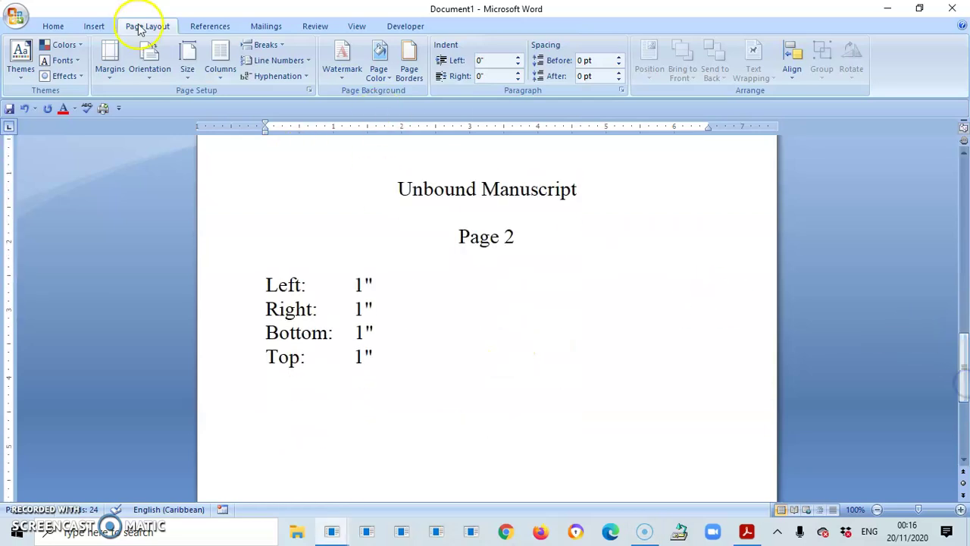
left_click(111, 73)
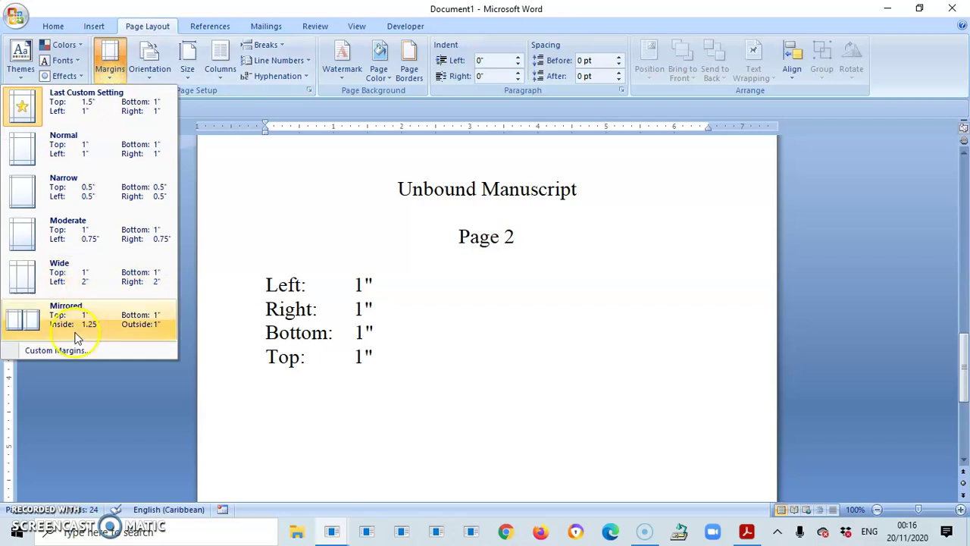
left_click(72, 352)
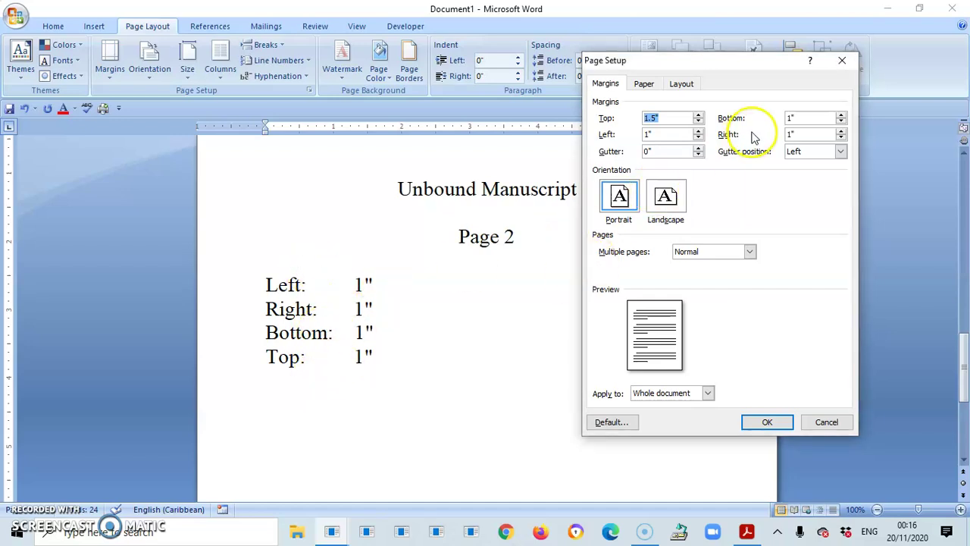
left_click(698, 123)
left_click(699, 123)
left_click(698, 122)
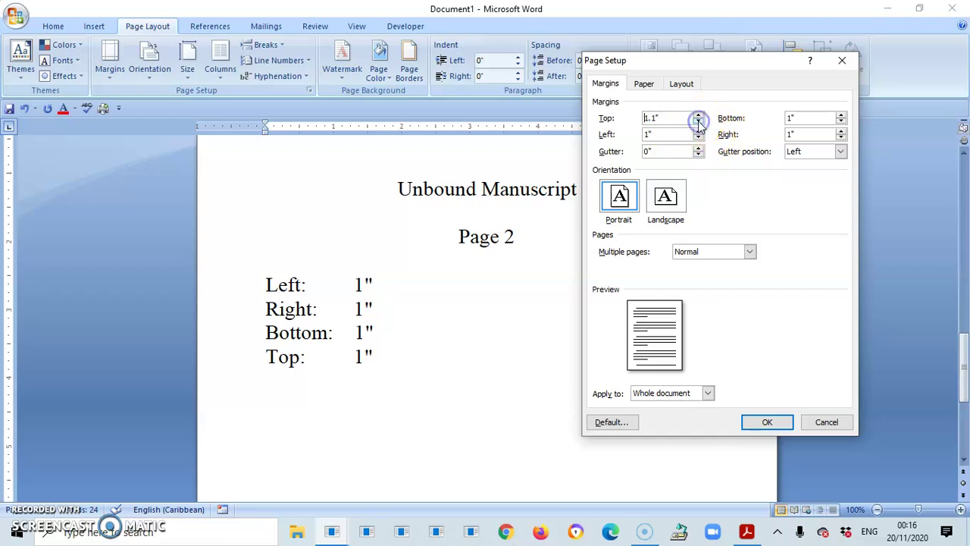
left_click(698, 123)
left_click(698, 123)
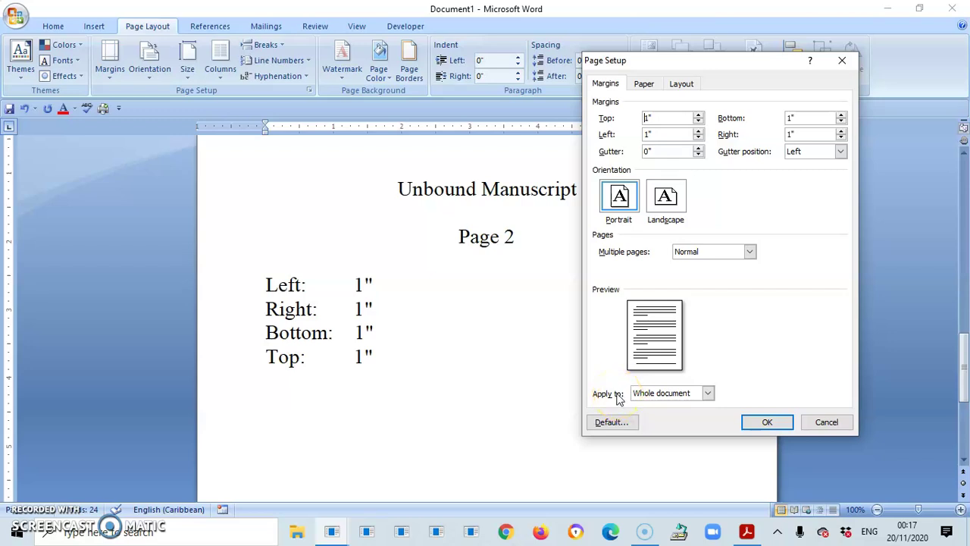
left_click(709, 394)
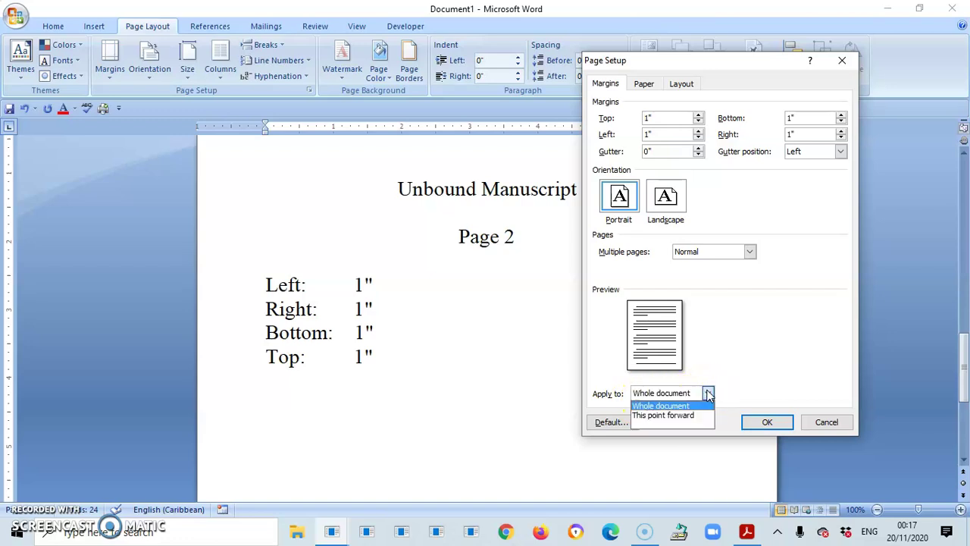
left_click(678, 416)
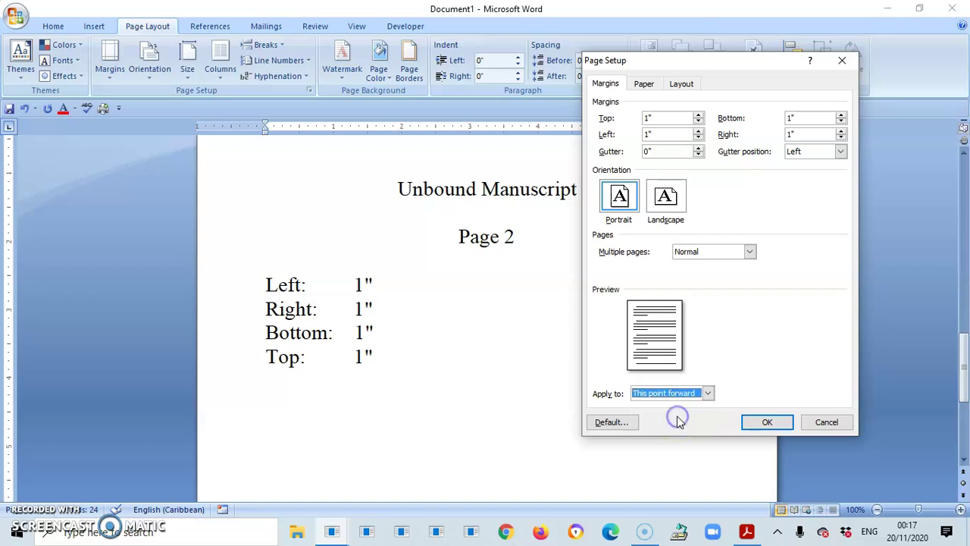
left_click(763, 422)
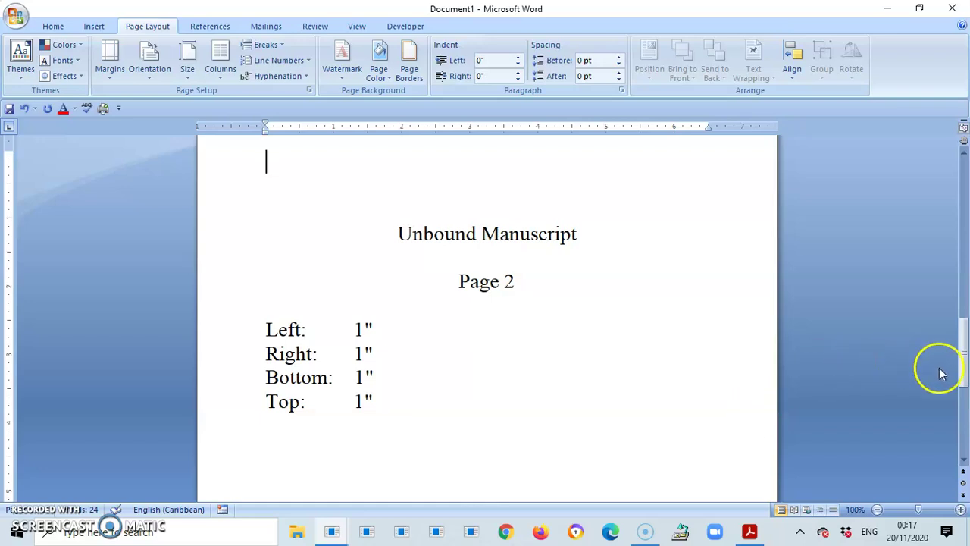
Switch to the Top bound Manuscript document, Document2, and deselect its text.
left_click_drag(962, 369, 954, 332)
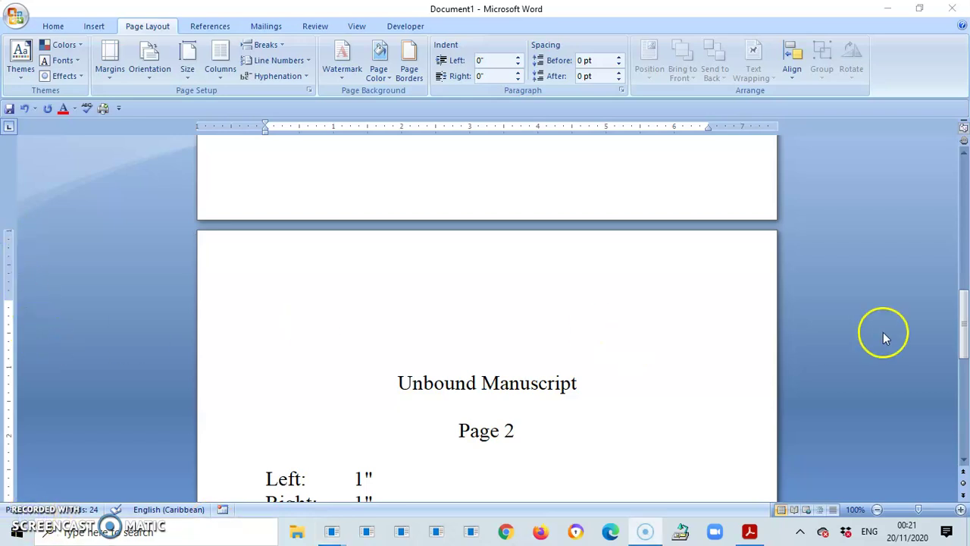
left_click_drag(960, 325, 964, 432)
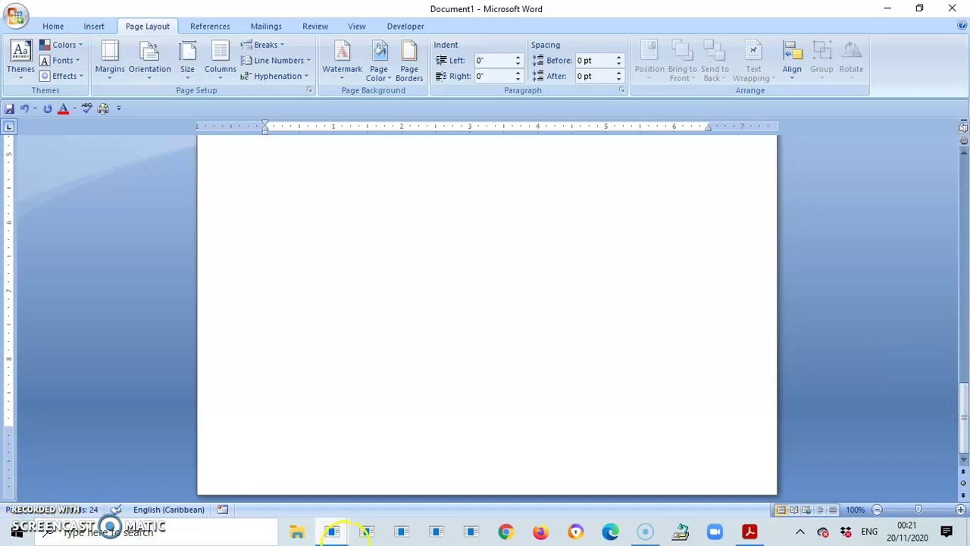
left_click(333, 535)
left_click(330, 489)
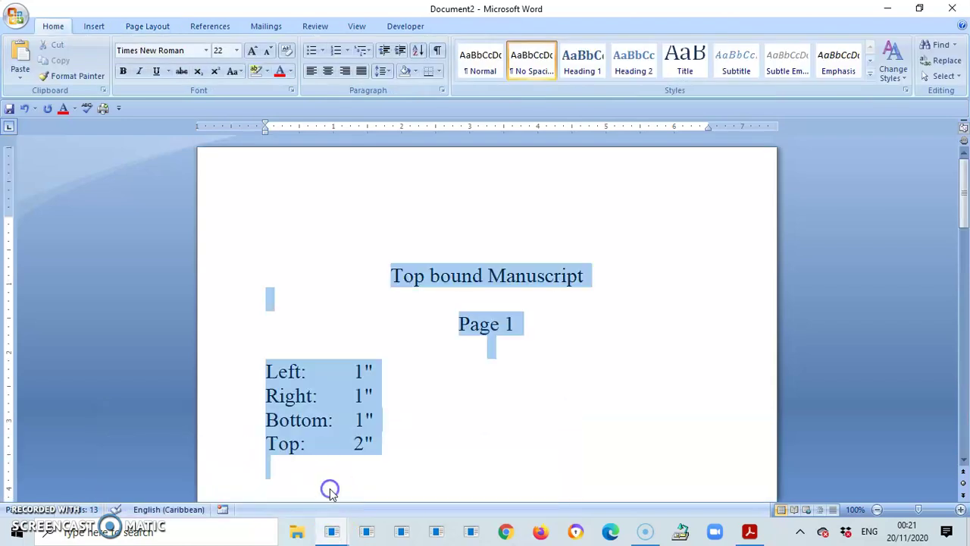
left_click(612, 385)
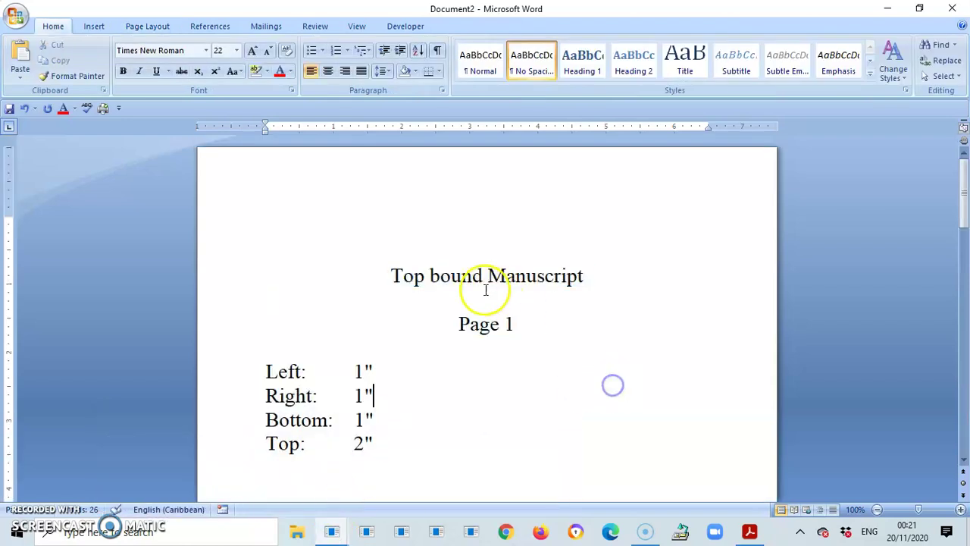
Set the Top bound Manuscript's top margin to 2" with custom margins, applied to the whole document.
left_click(144, 29)
left_click(110, 61)
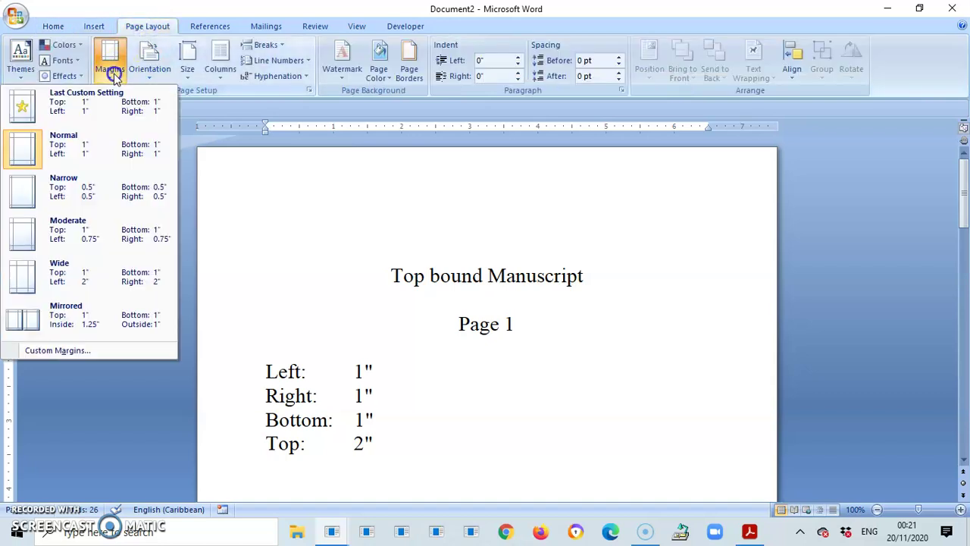
left_click(74, 351)
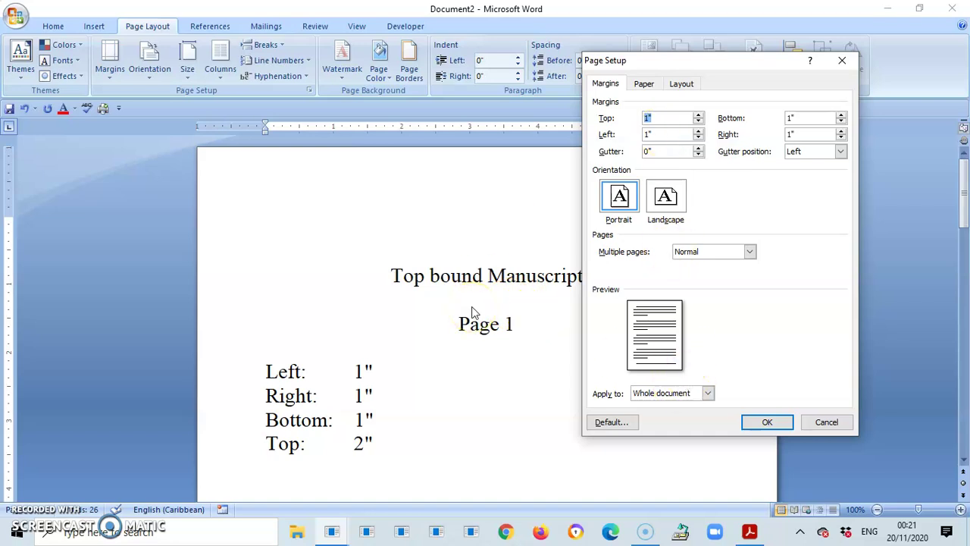
left_click(698, 115)
left_click(698, 115)
left_click(698, 115)
left_click(698, 115)
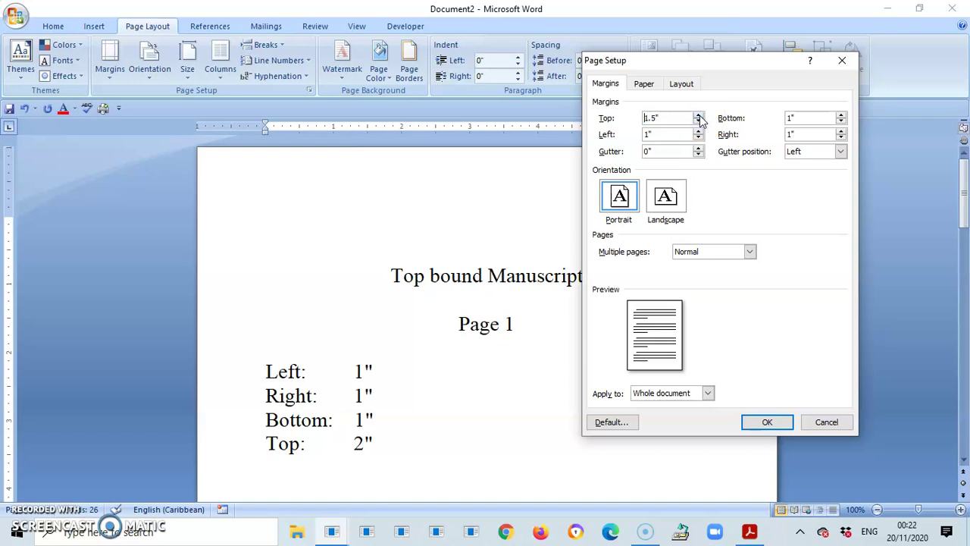
left_click(698, 114)
left_click(697, 114)
left_click(656, 119)
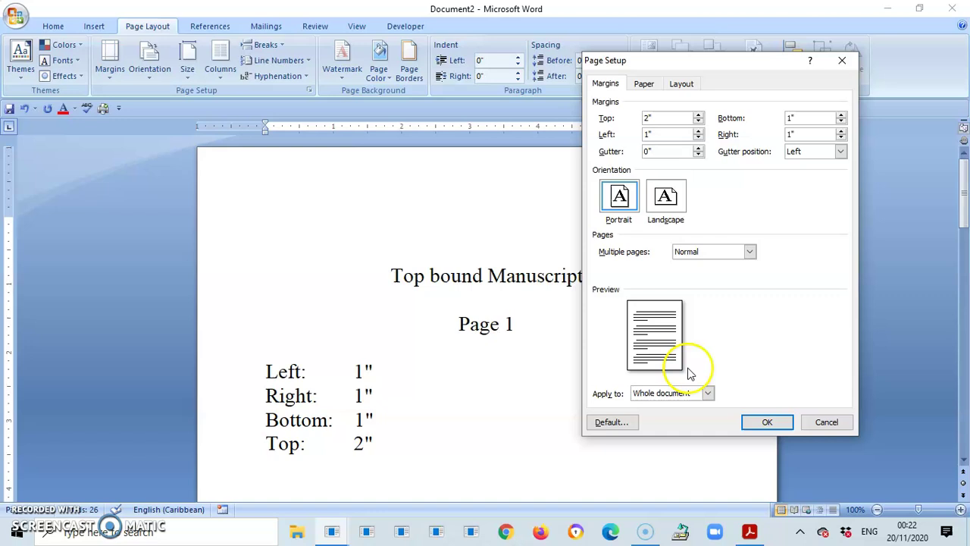
left_click(764, 423)
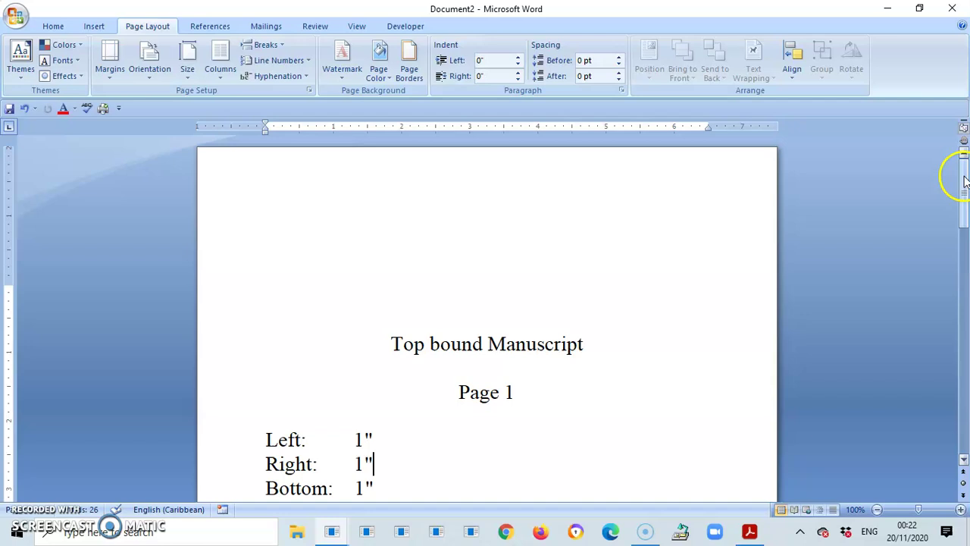
Place the insertion point at the start of page 2, above the Top bound Manuscript heading.
left_click_drag(964, 180, 956, 148)
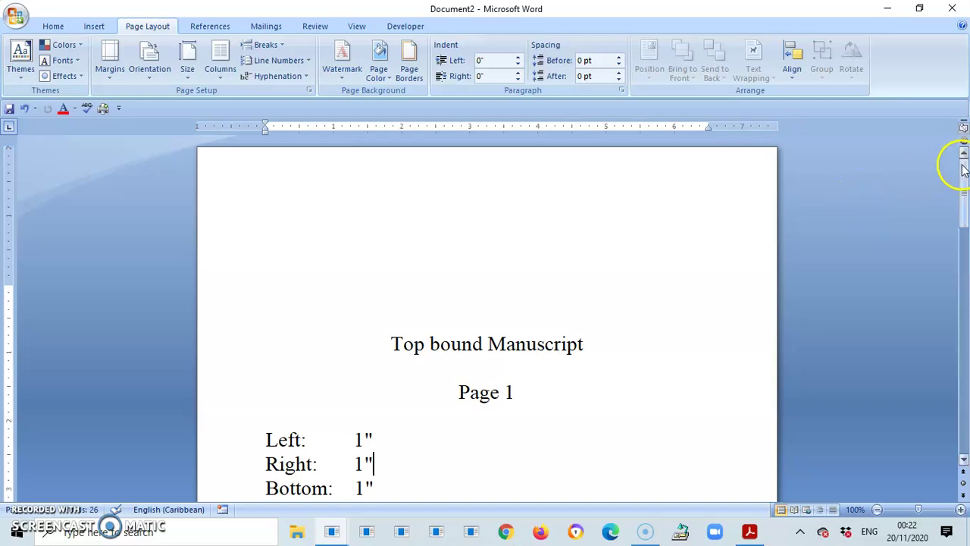
left_click_drag(962, 162, 965, 307)
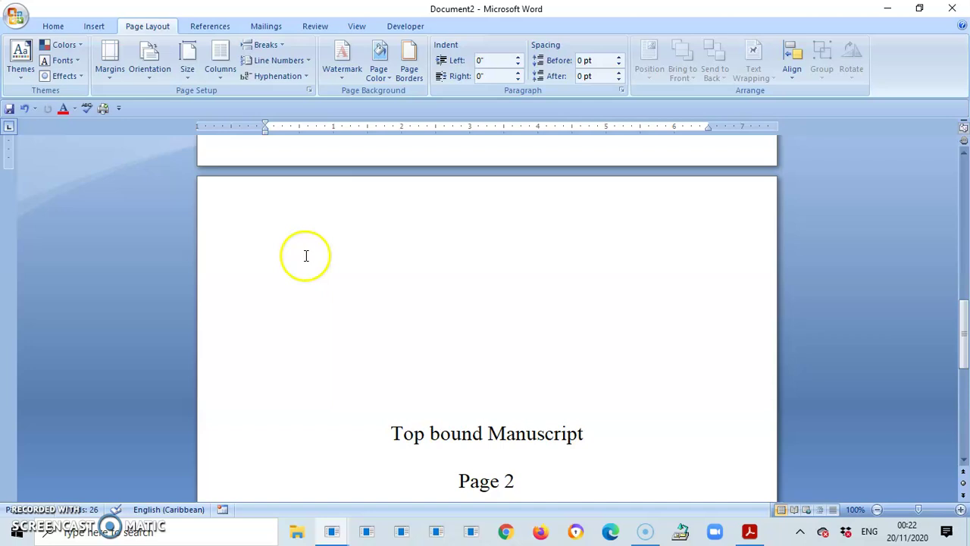
left_click(301, 285)
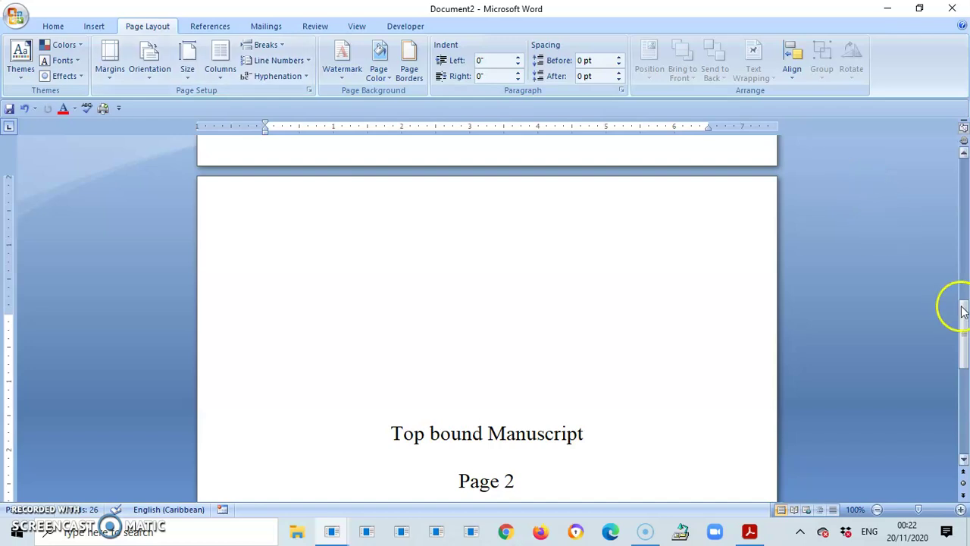
Set a custom top margin of 1.5" at the start of the Top bound Manuscript's page 2, applied from this point forward.
left_click_drag(962, 311, 963, 336)
left_click(329, 177)
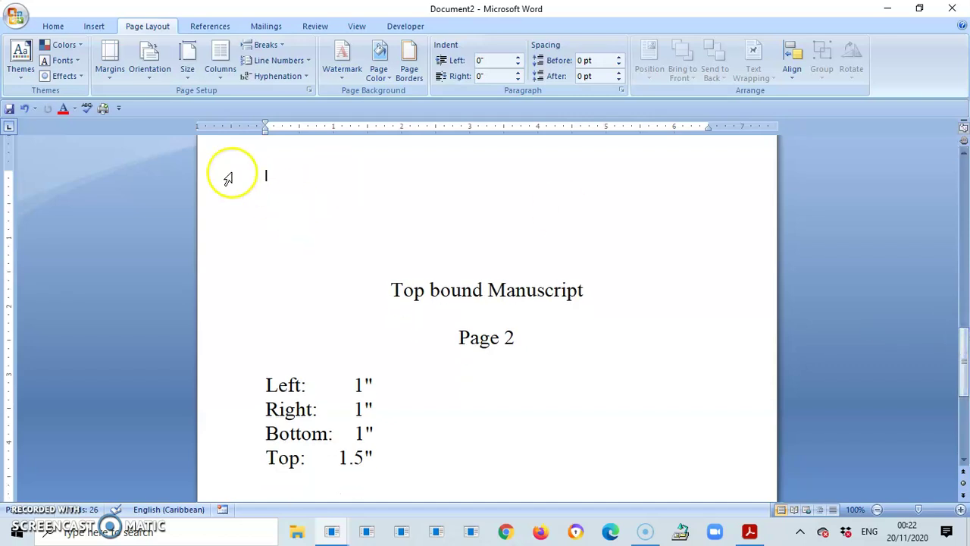
left_click(108, 69)
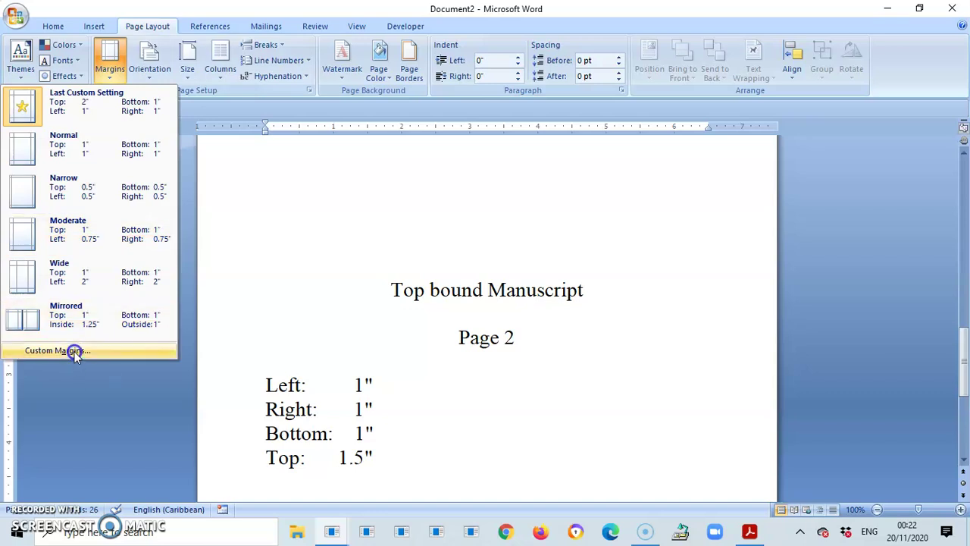
left_click(75, 351)
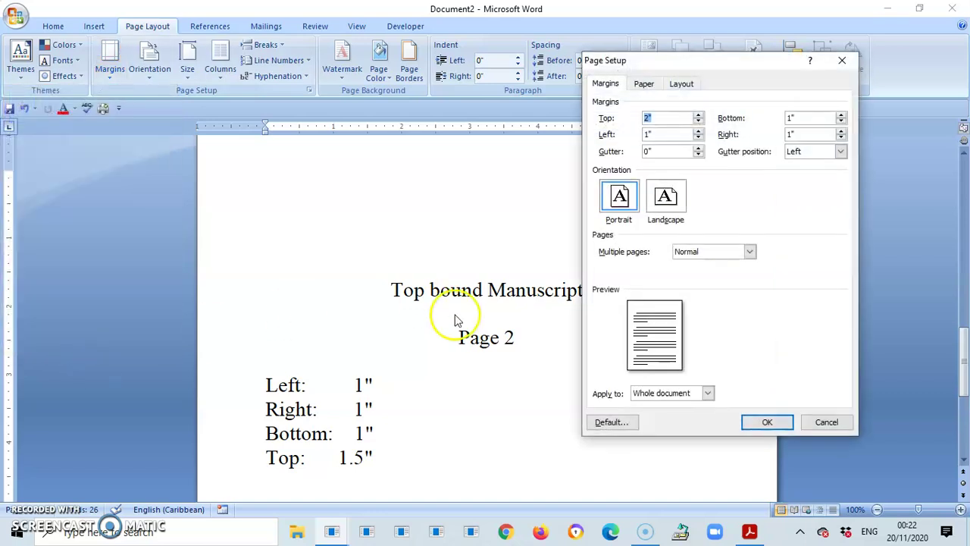
left_click(648, 119)
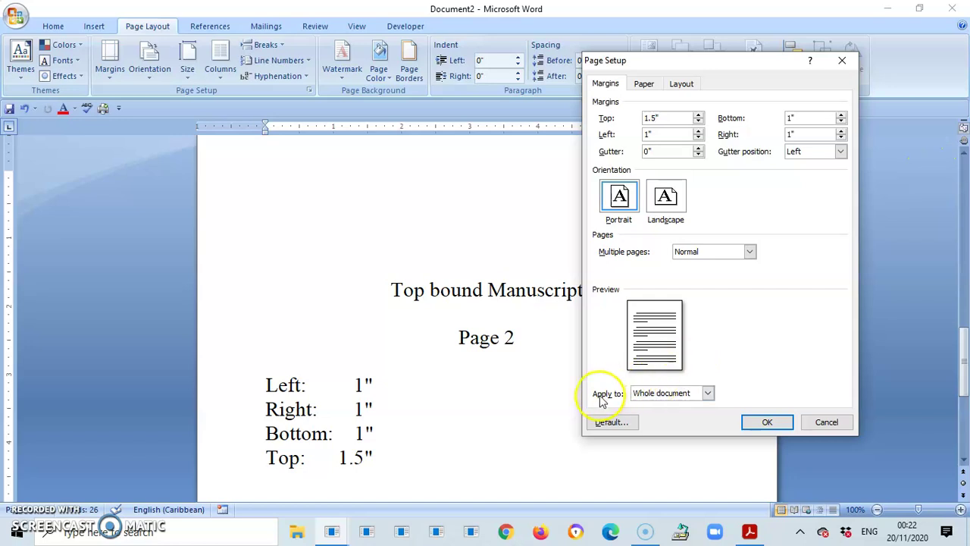
left_click(708, 393)
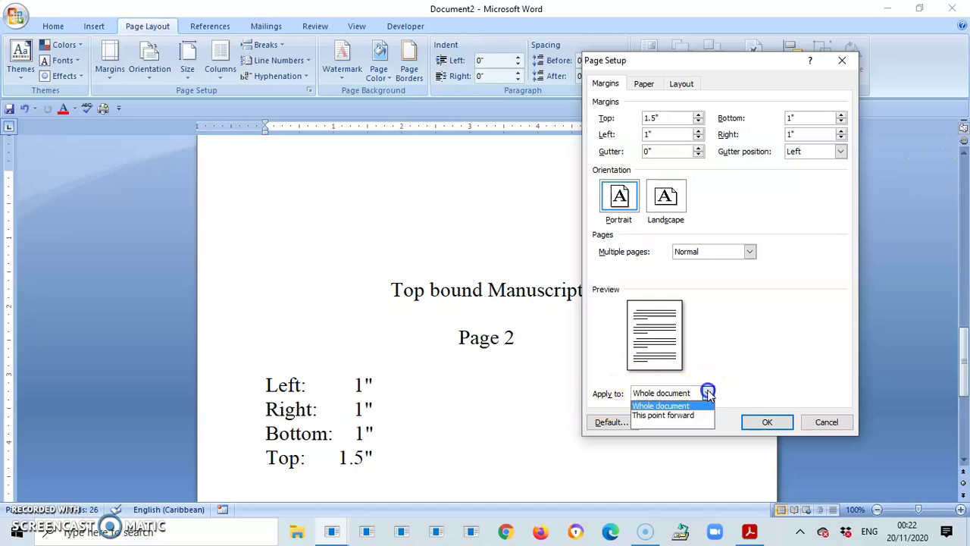
left_click(681, 416)
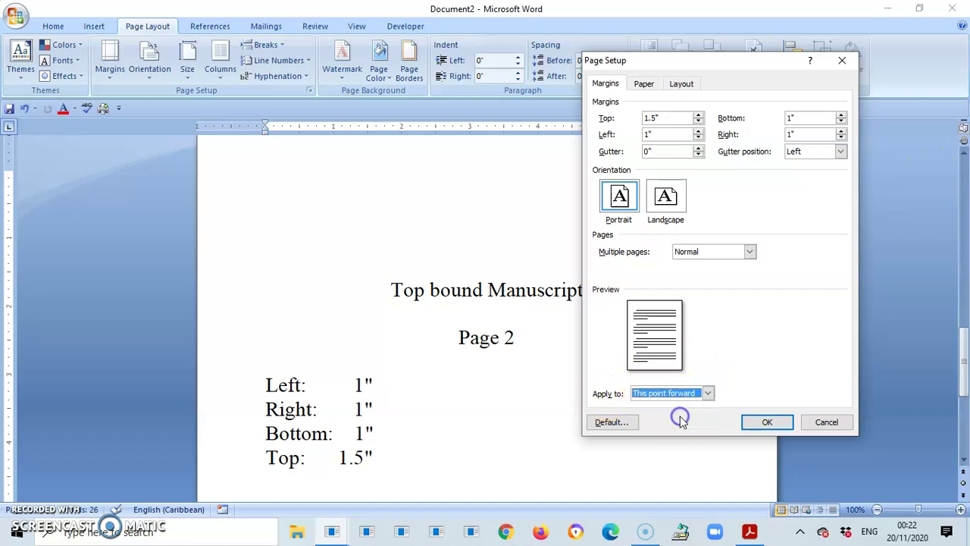
left_click(761, 422)
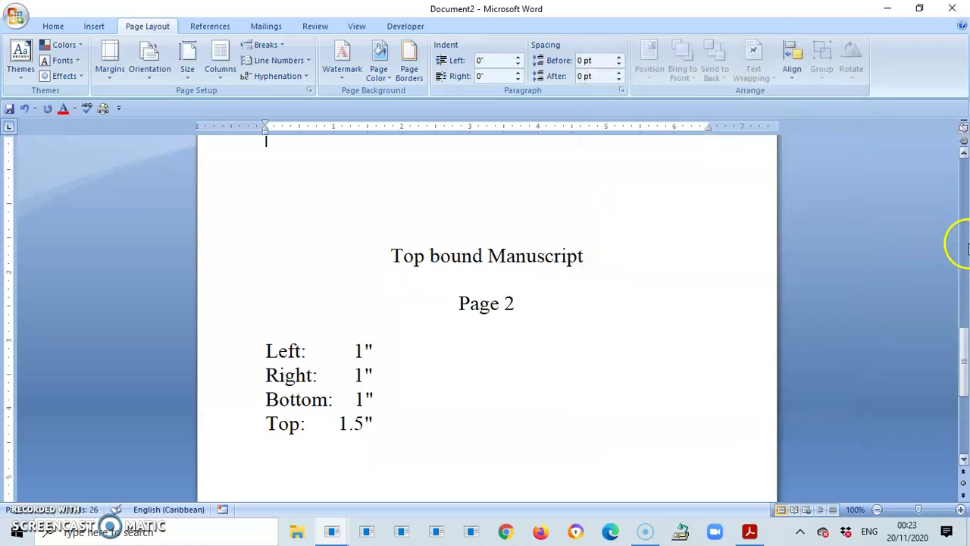
Check the top of page 2, then switch to the Left bound Manuscript document, Document3.
left_click(963, 152)
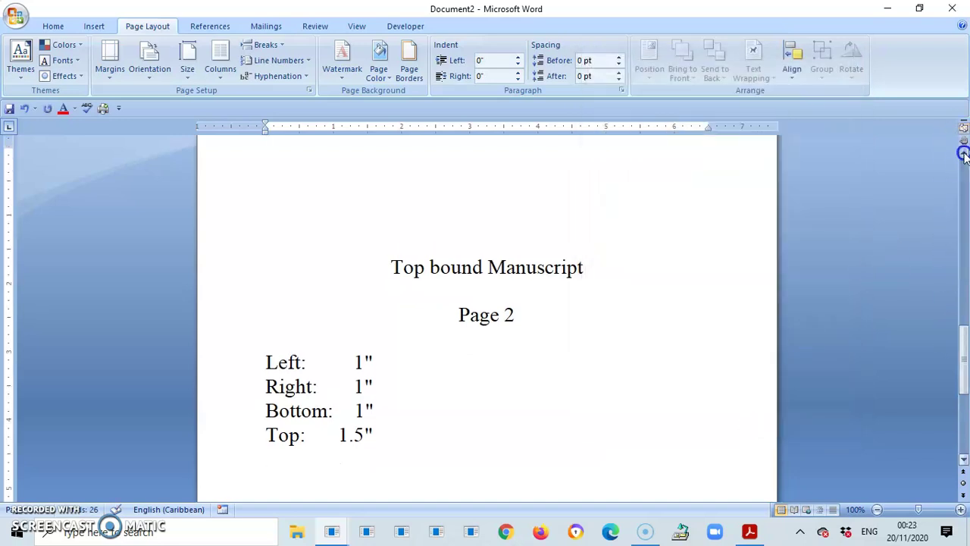
left_click(963, 152)
left_click(963, 152)
left_click(963, 152)
left_click(963, 152)
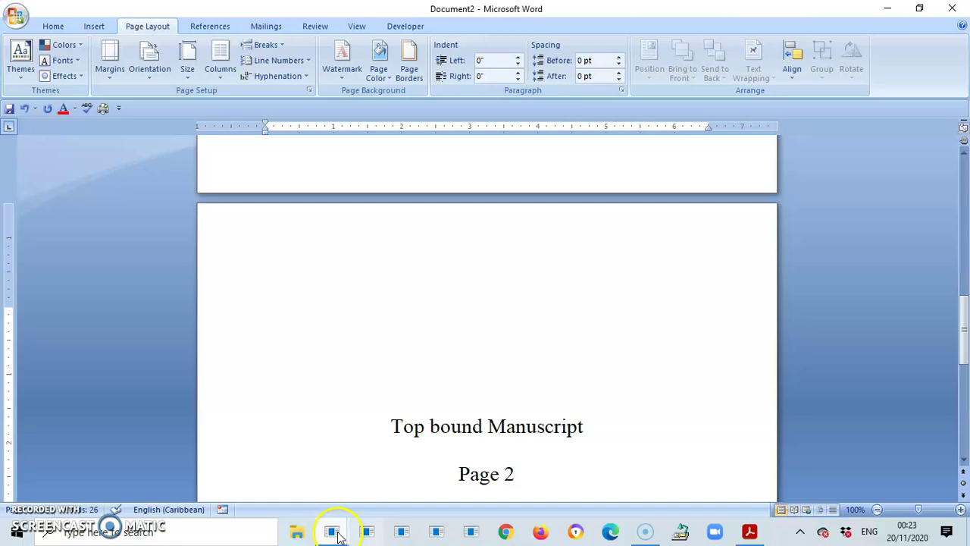
mouse_move(332, 534)
left_click(461, 489)
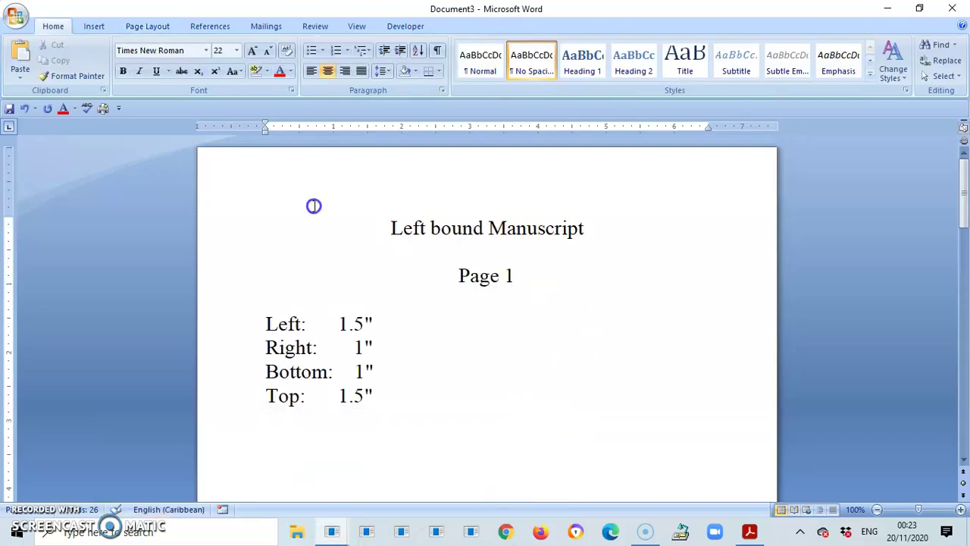
Set the Left bound Manuscript's top and left margins to 1.5" with custom margins, applied to the whole document.
left_click(144, 26)
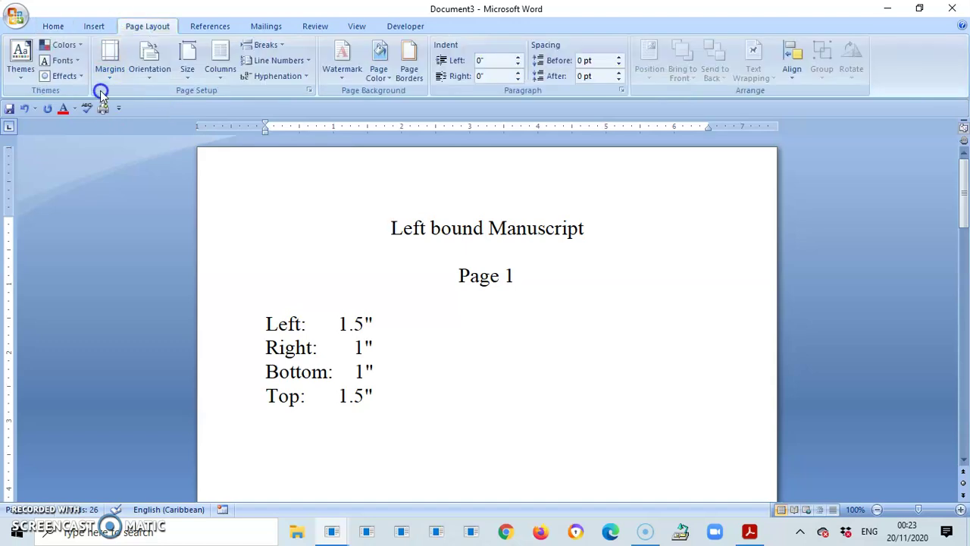
left_click(111, 73)
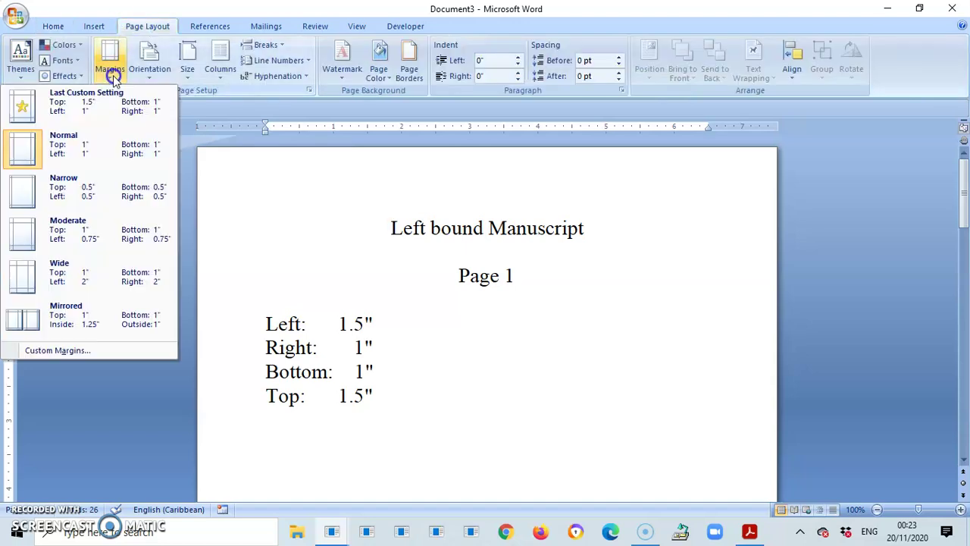
left_click(95, 349)
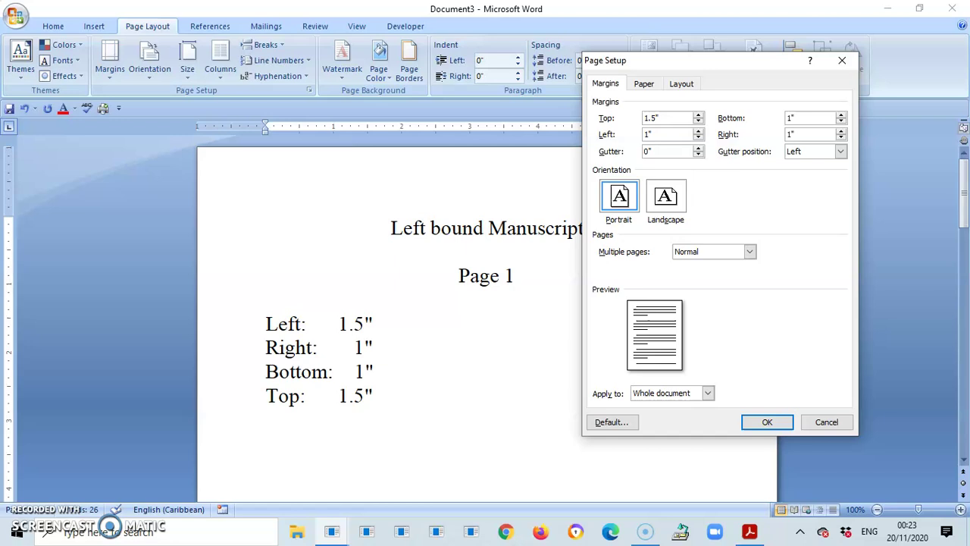
left_click(652, 120)
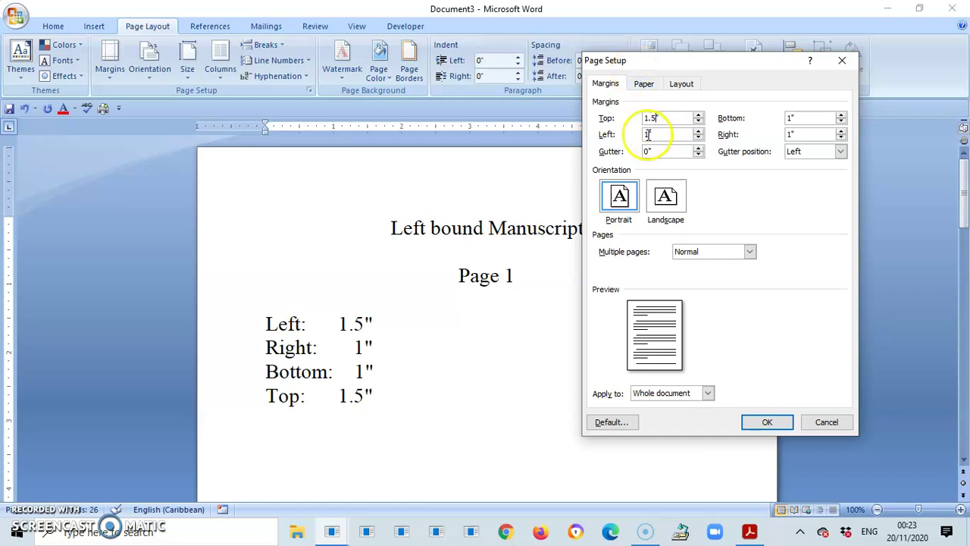
left_click(648, 135)
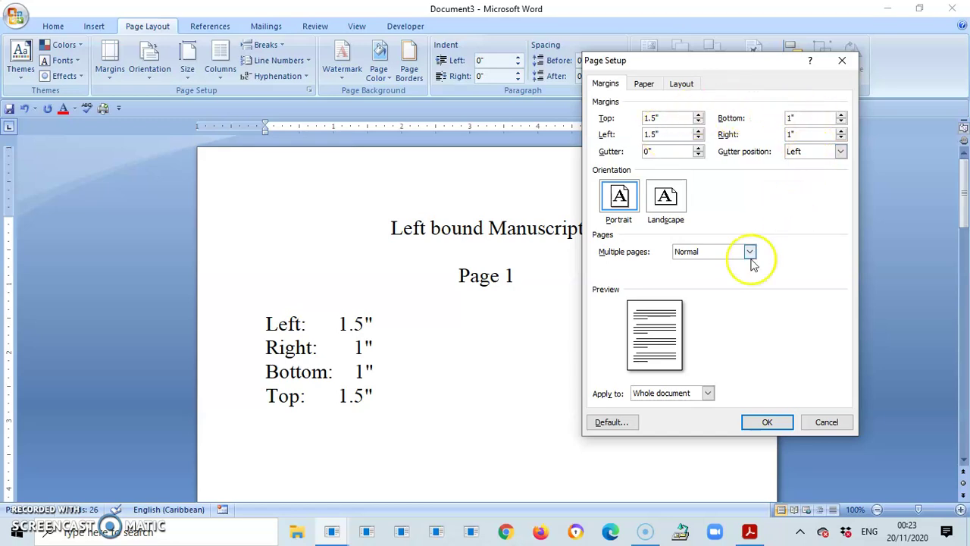
left_click(767, 422)
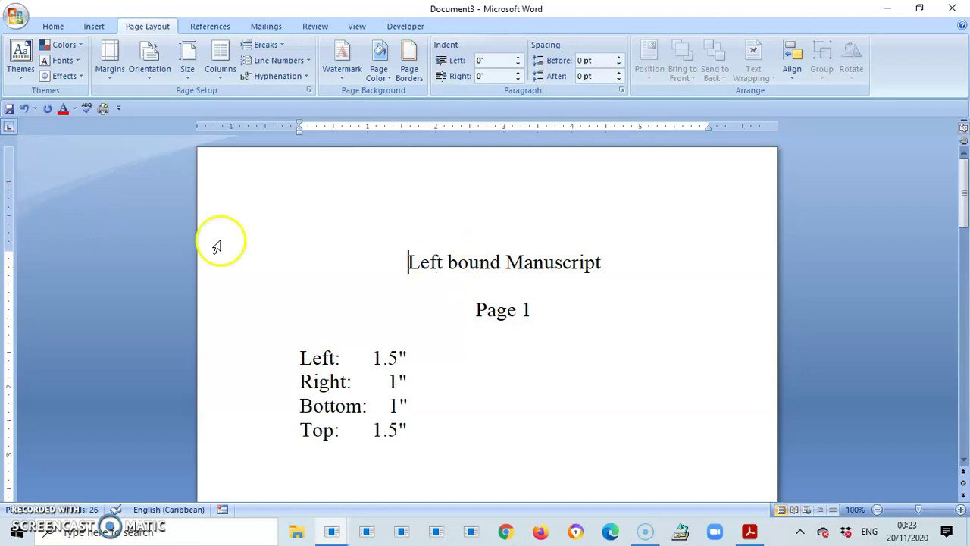
Set a custom top margin of 1" at the start of the Left bound Manuscript's page 2, applied from this point forward.
left_click_drag(963, 205, 965, 359)
left_click(358, 180)
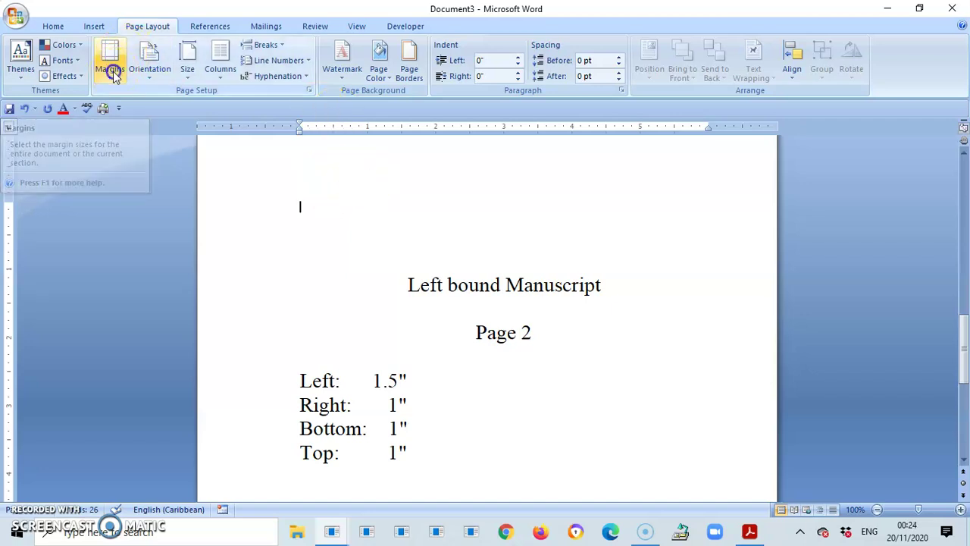
left_click(113, 72)
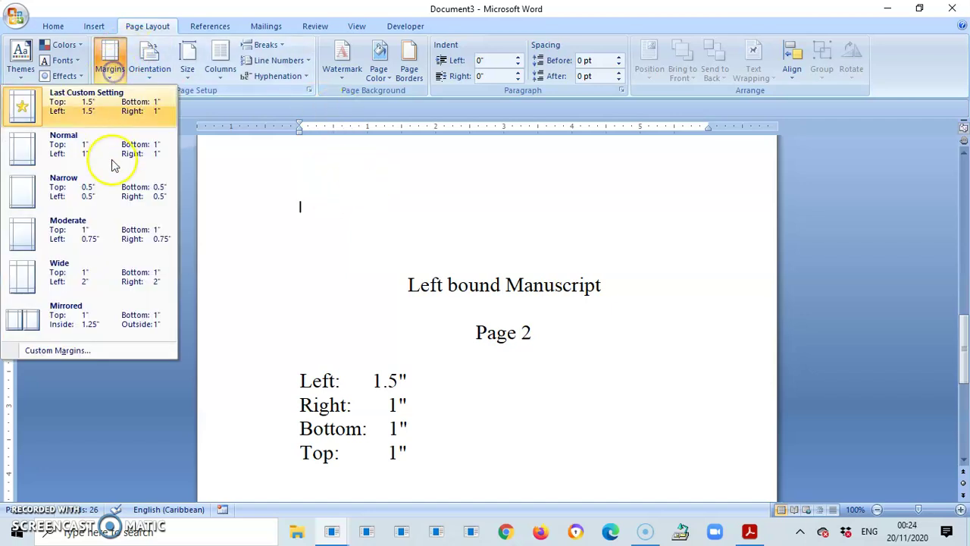
left_click(87, 352)
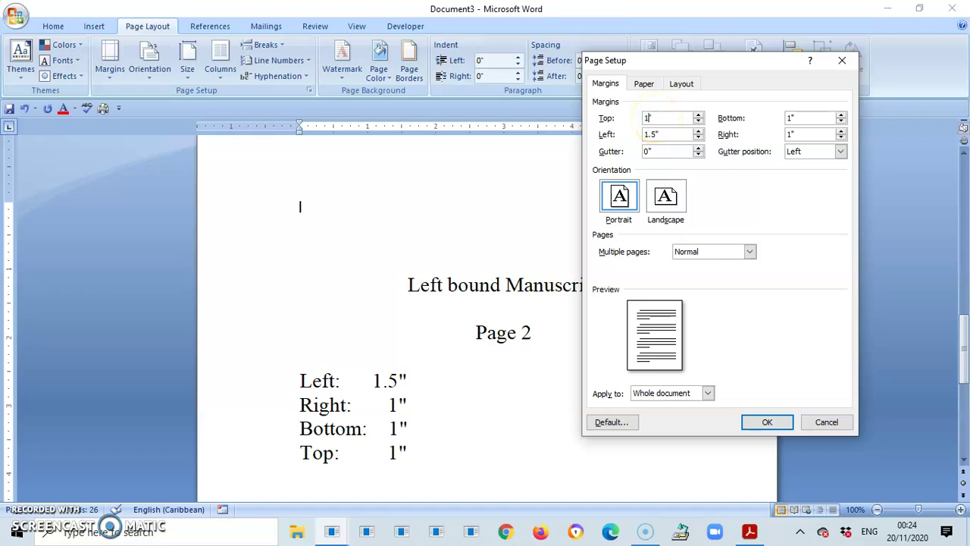
left_click(707, 393)
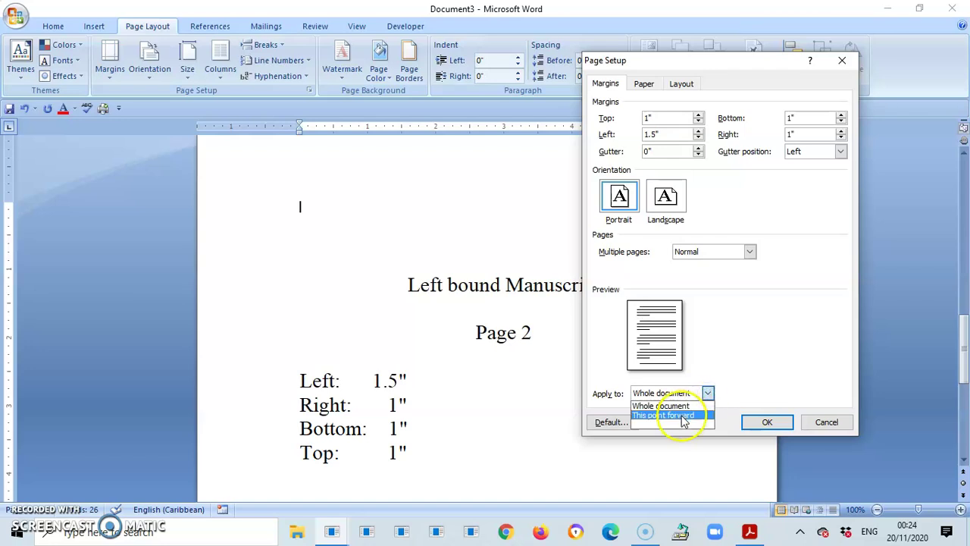
left_click(682, 412)
left_click(764, 425)
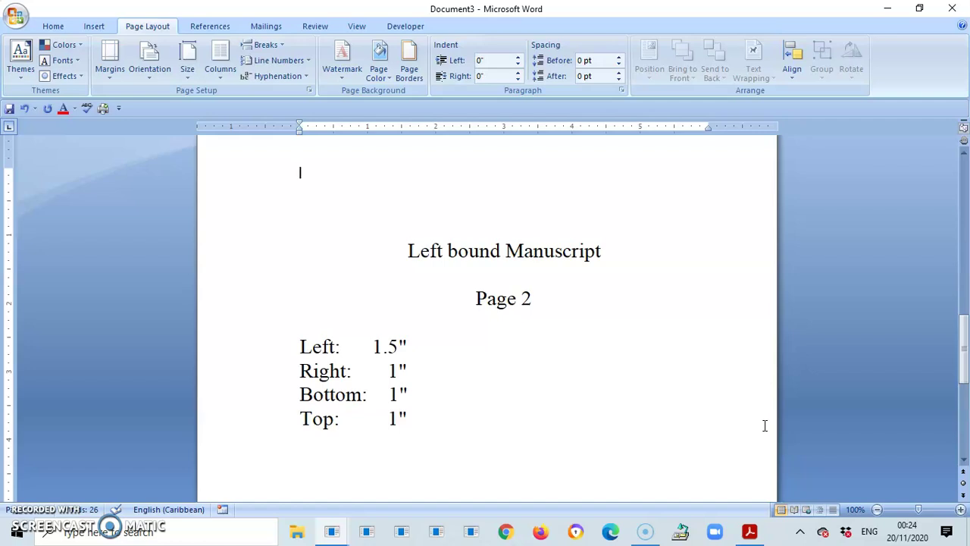
left_click(52, 26)
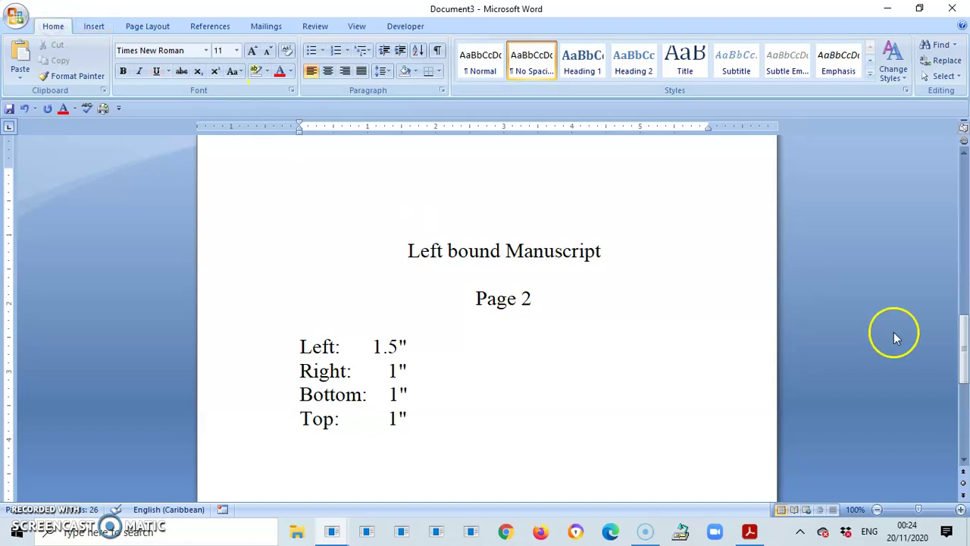
left_click_drag(963, 370, 955, 211)
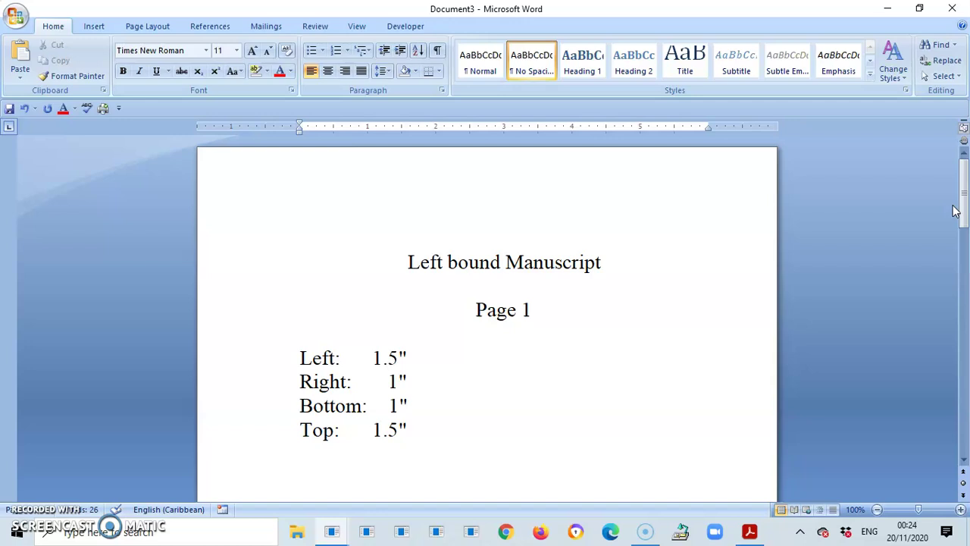